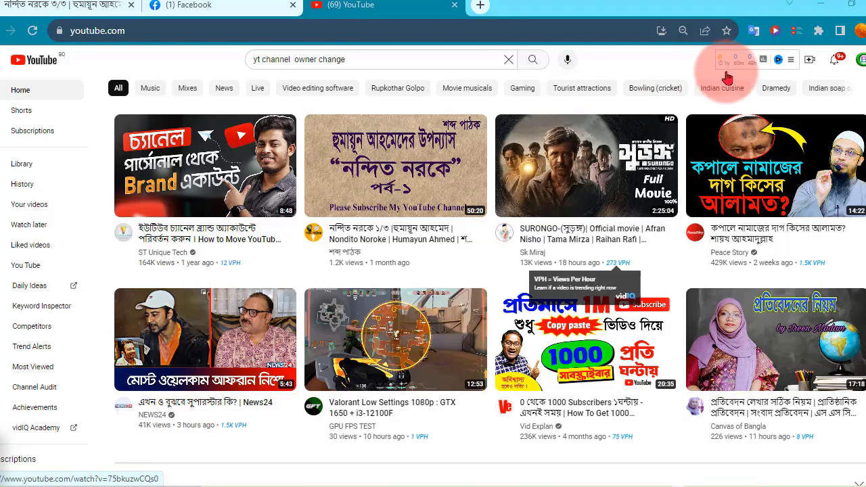
# Step: Open the Outsourcing bd channel page and go to its channel customization in YouTube Studio
pyautogui.click(860, 60)
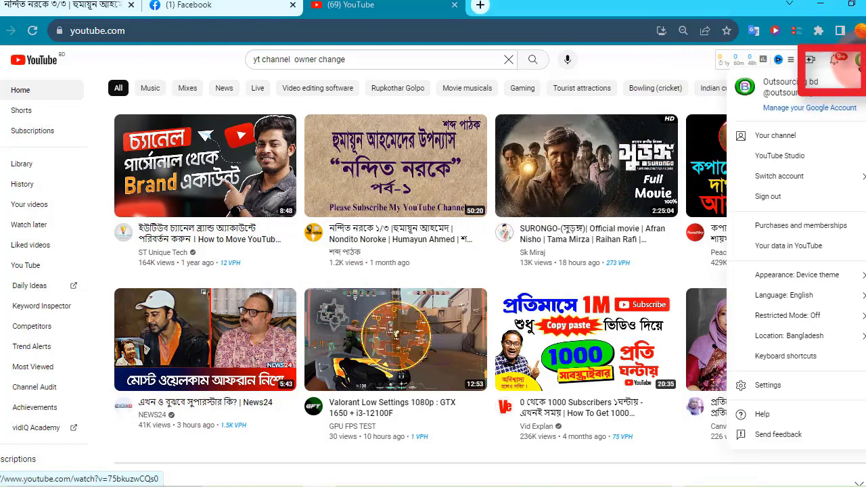
pyautogui.click(835, 130)
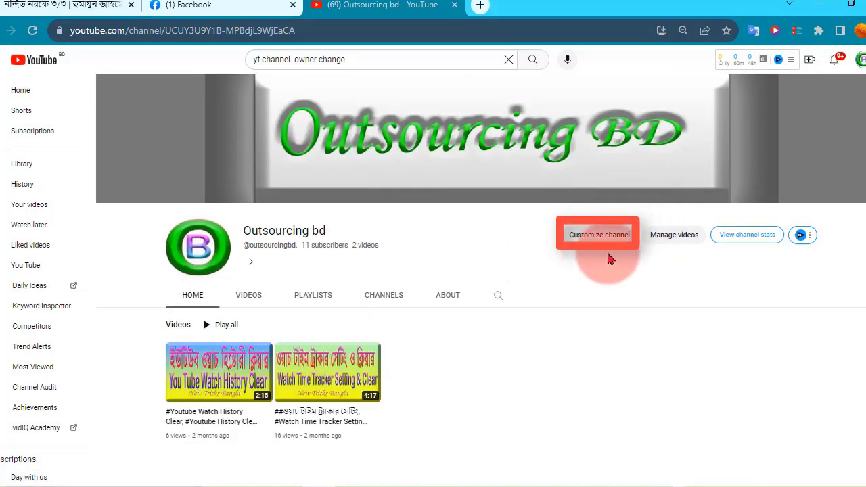
pyautogui.click(590, 235)
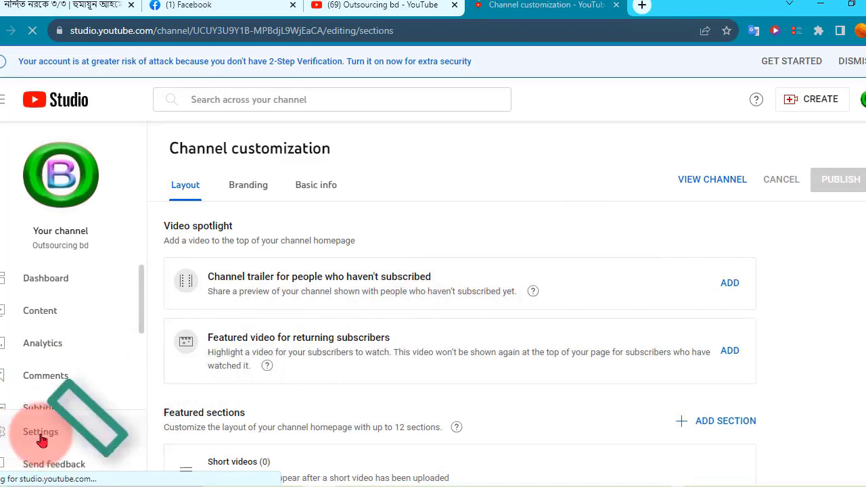
# Step: From the channel's advanced settings in Studio, go to YouTube account management and open the account's advanced settings
pyautogui.click(40, 433)
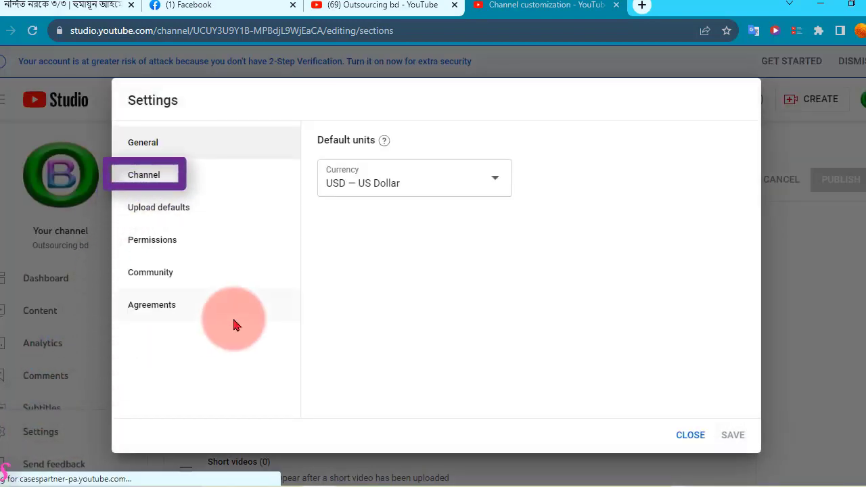
pyautogui.click(162, 175)
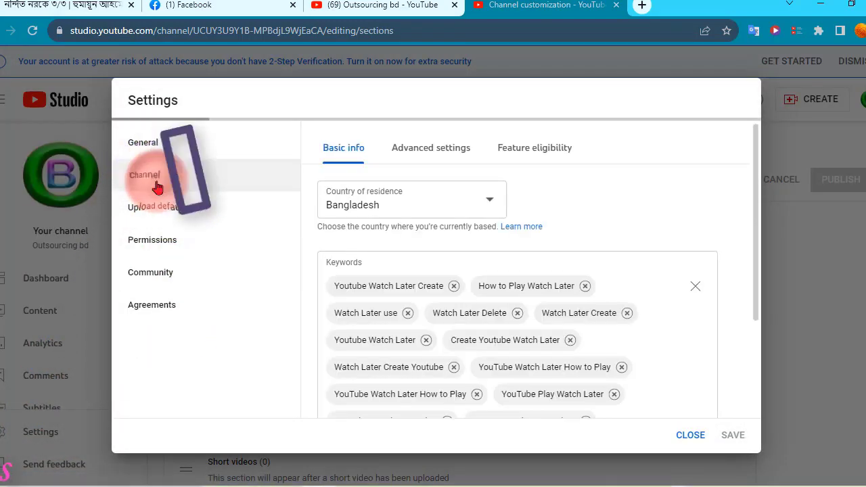
pyautogui.click(432, 157)
pyautogui.scroll(-5, 393, 277)
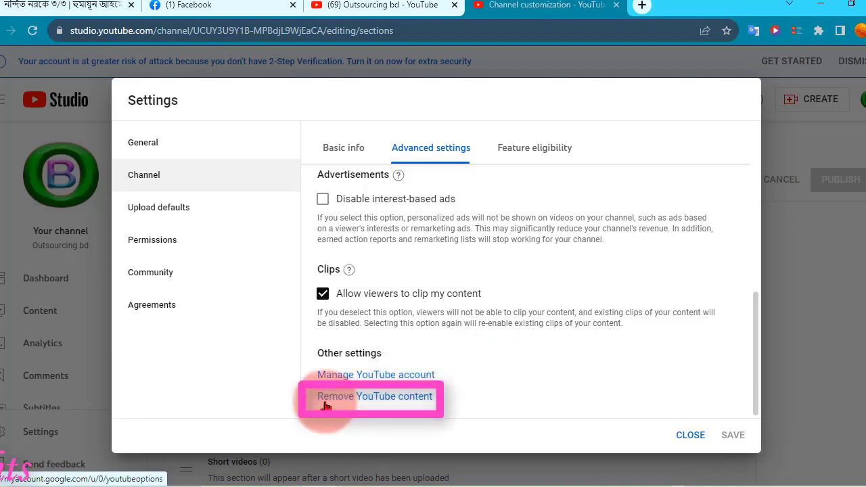
pyautogui.click(368, 375)
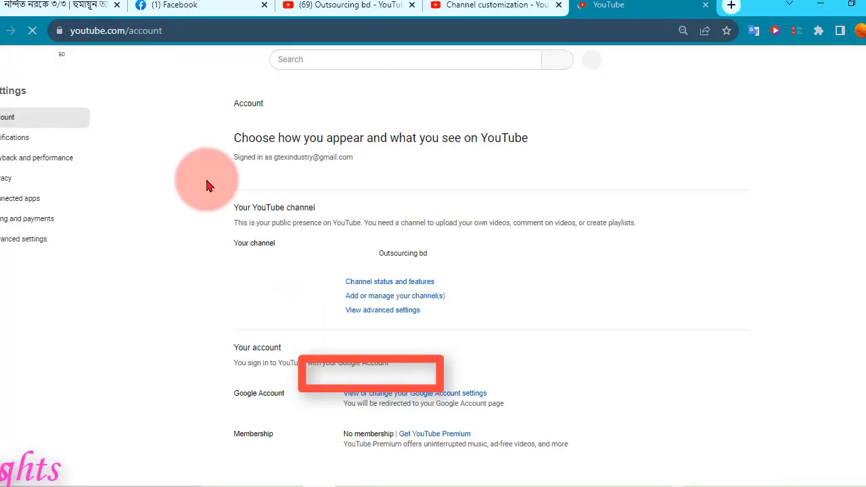
pyautogui.click(21, 238)
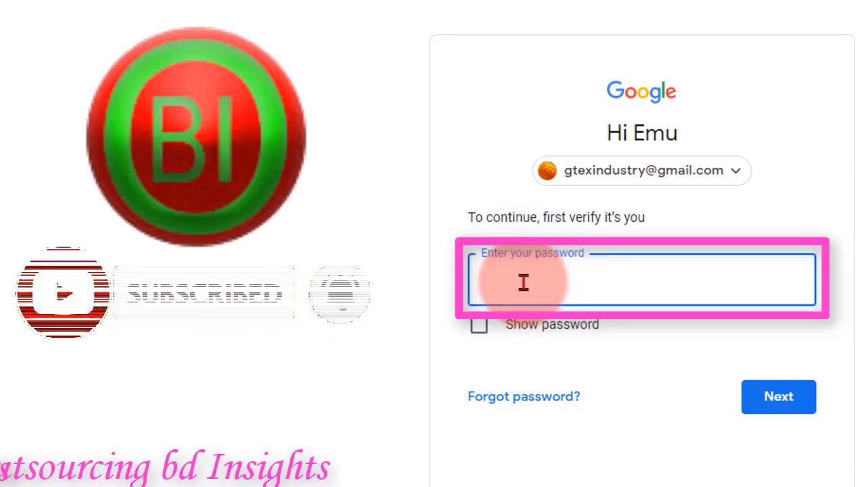
pyautogui.write('*')
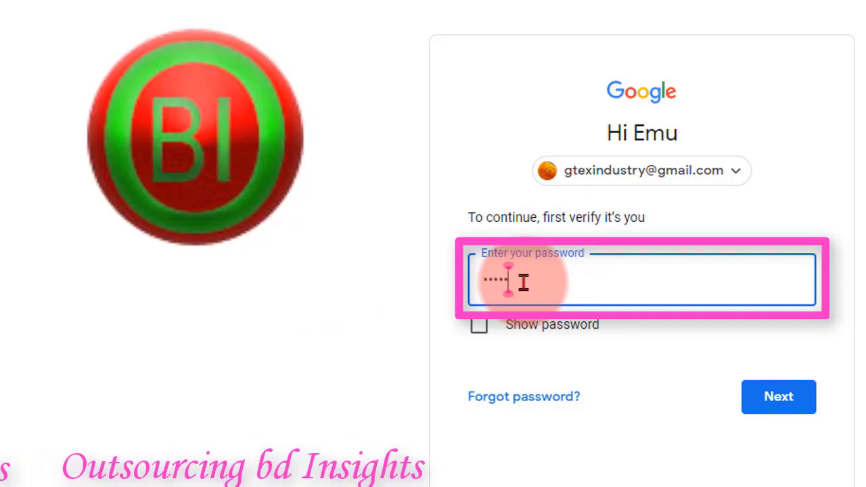
pyautogui.write('*')
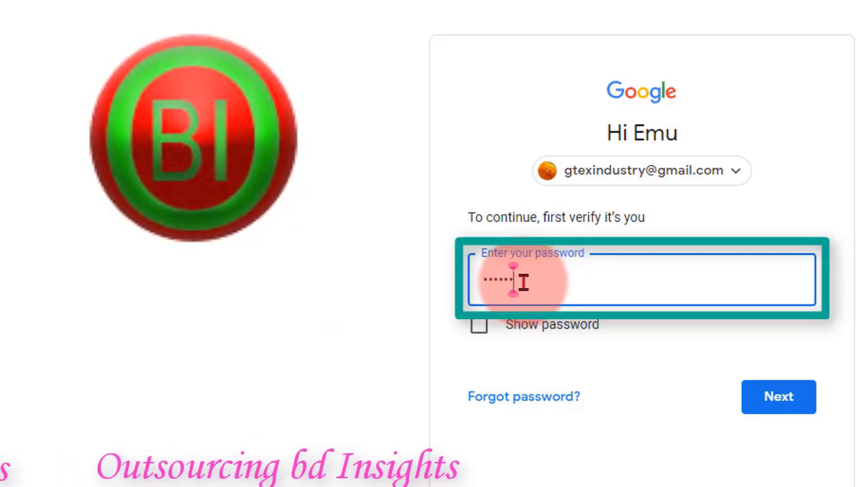
pyautogui.press('BackSpace')
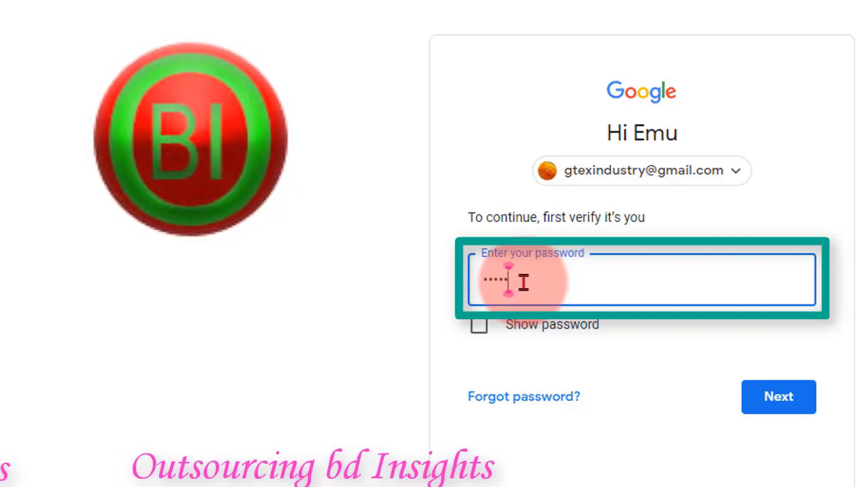
pyautogui.press('BackSpace')
pyautogui.press('BackSpace')
pyautogui.press('BackSpace')
pyautogui.press('BackSpace')
pyautogui.press('BackSpace')
# Step: Enter the Google account password and submit it to verify identity for the channel transfer
pyautogui.write('***')
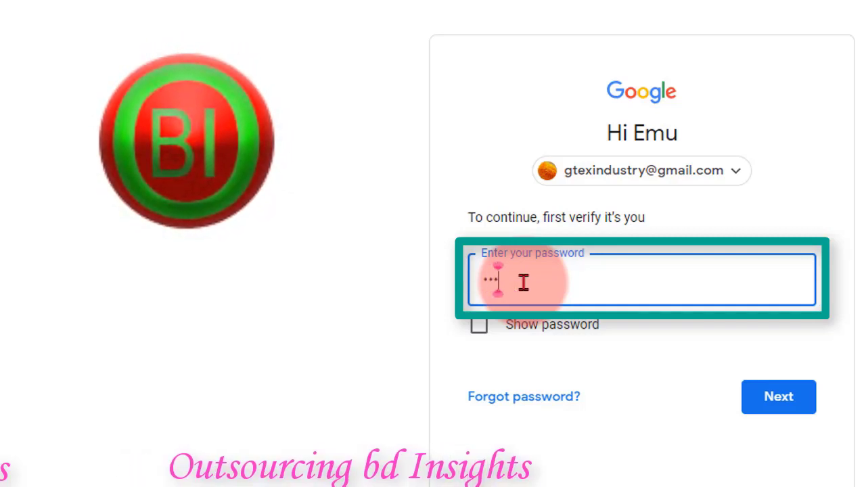
pyautogui.write('**')
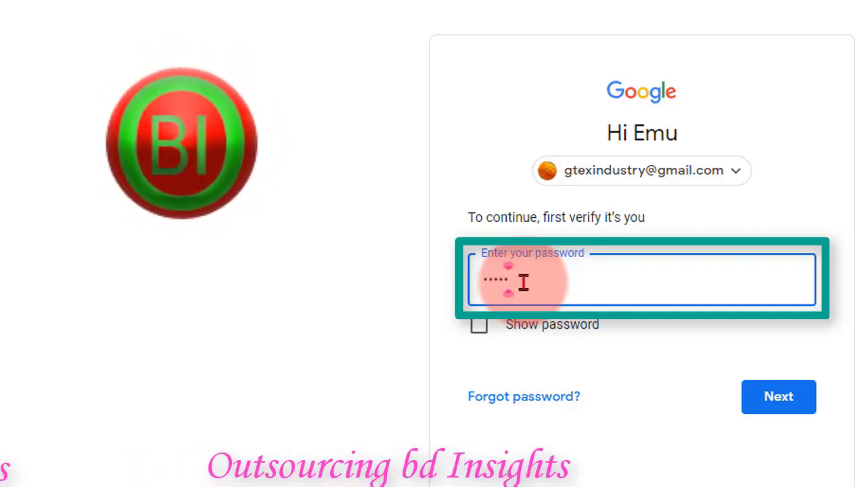
pyautogui.write('******')
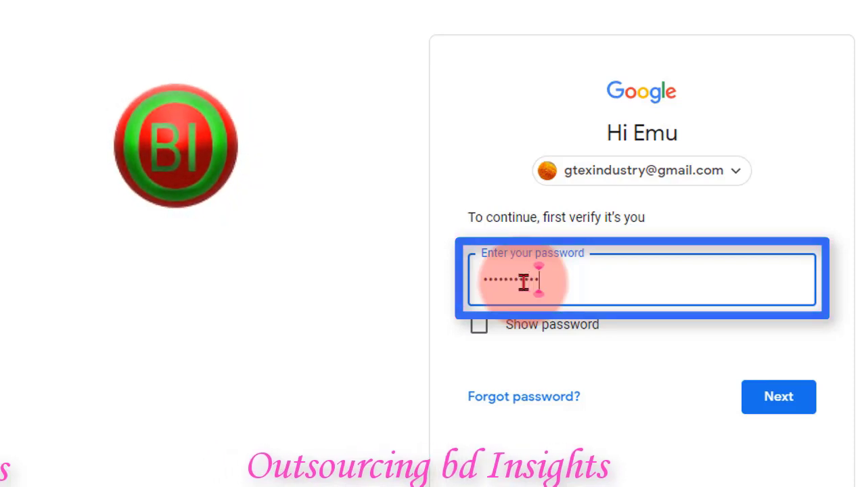
pyautogui.click(774, 401)
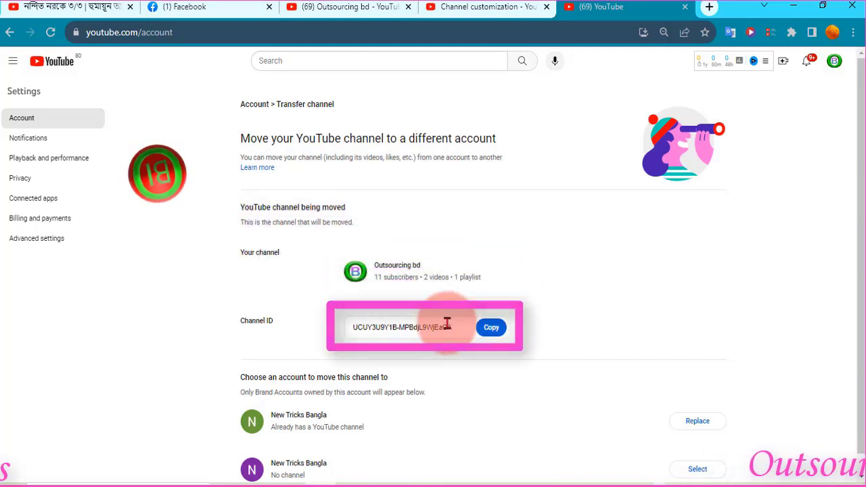
# Step: Copy the channel ID and move Outsourcing bd to the New Tricks Bangla Brand Account, confirming deletion of that account's existing channel
pyautogui.scroll(-1, 386, 284)
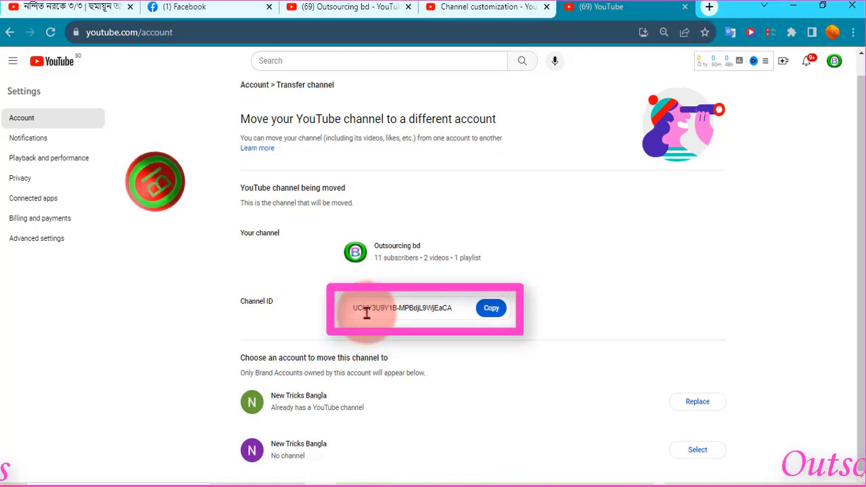
pyautogui.click(486, 313)
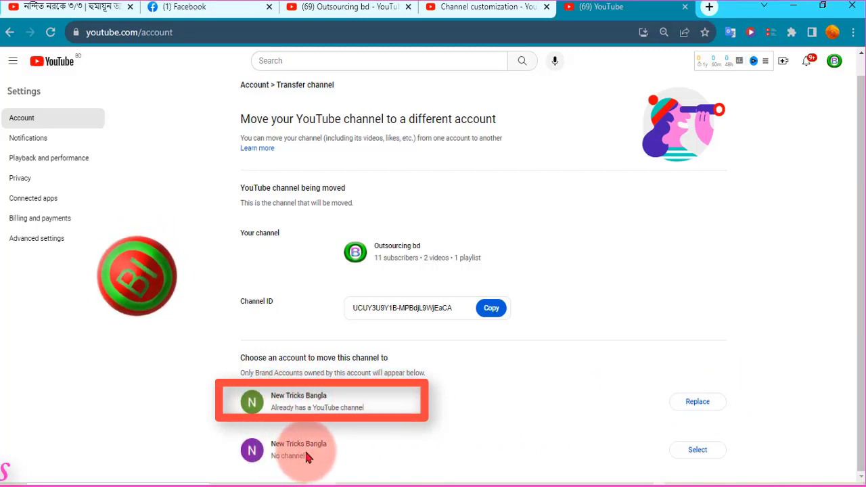
pyautogui.click(700, 402)
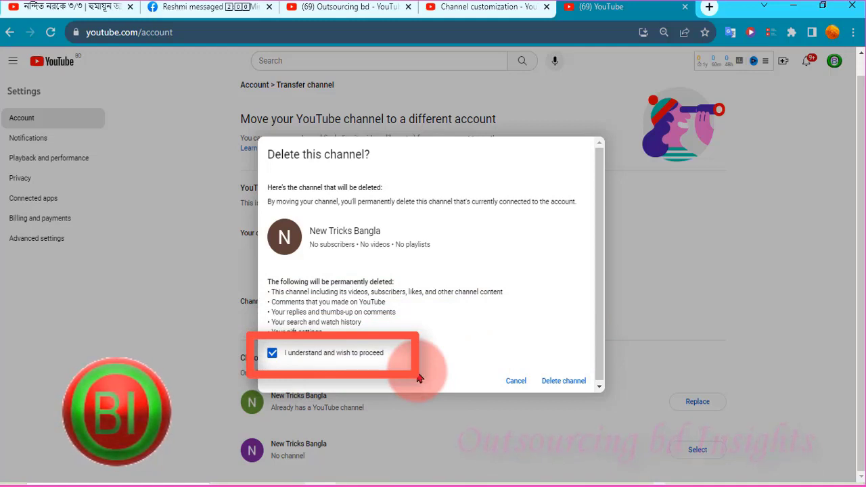
pyautogui.click(562, 381)
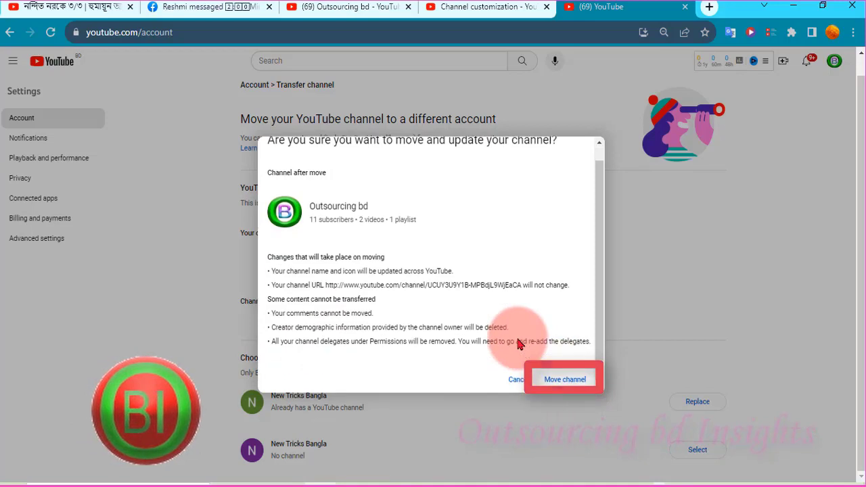
pyautogui.click(560, 382)
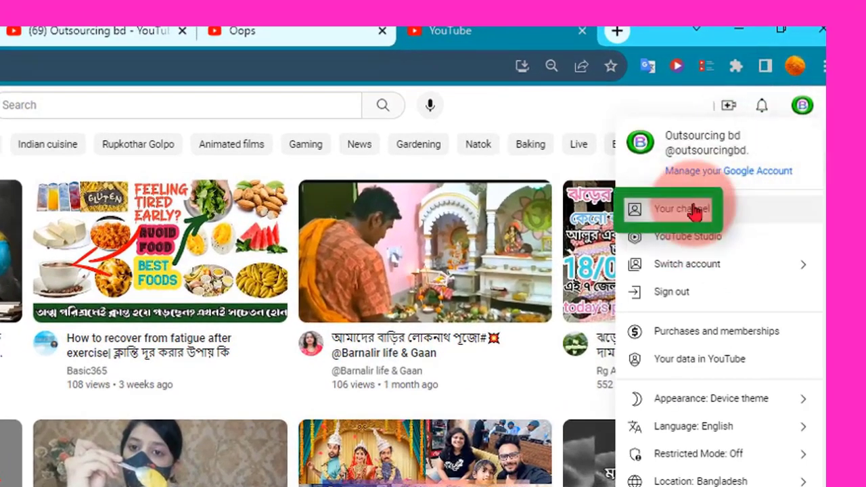
# Step: Open the Outsourcing bd channel page and its customization in YouTube Studio, continuing past the welcome message
pyautogui.click(685, 206)
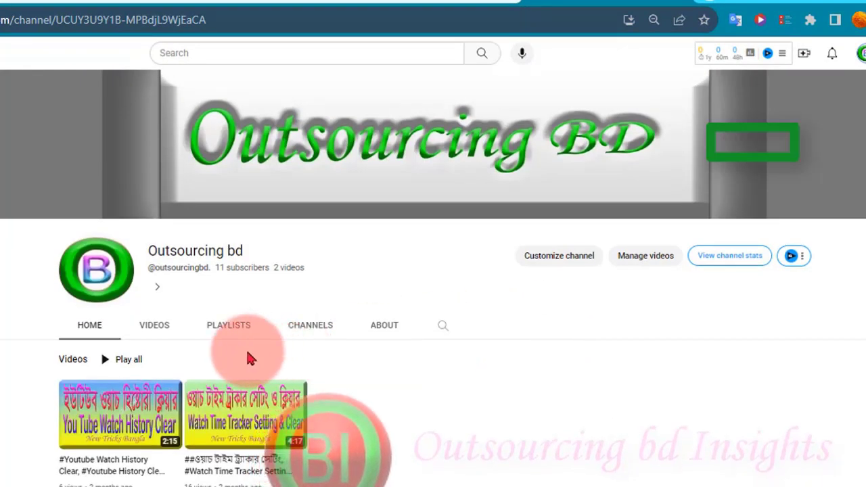
pyautogui.click(549, 257)
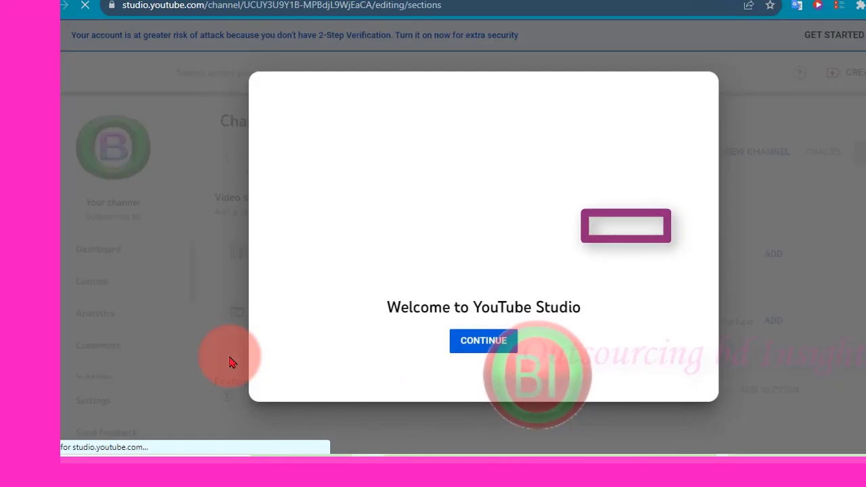
pyautogui.click(482, 340)
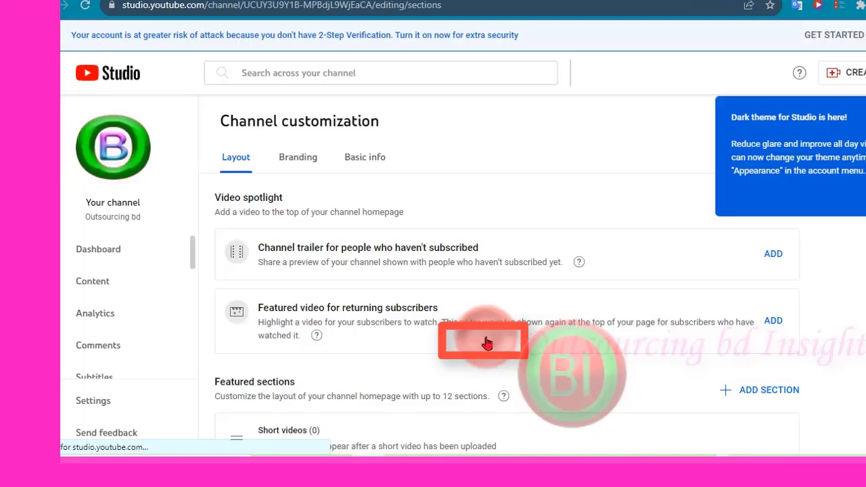
# Step: Open the channel's permission settings in Studio and choose to manage permissions in the Brand Account
pyautogui.click(95, 401)
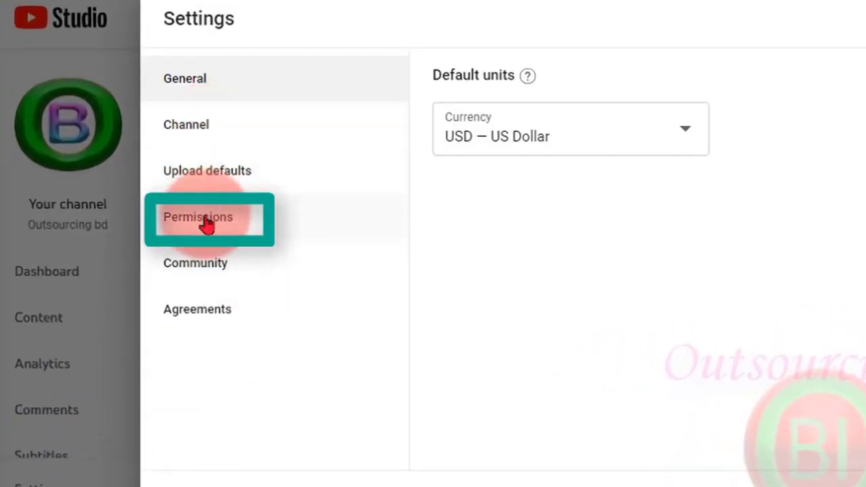
pyautogui.click(206, 225)
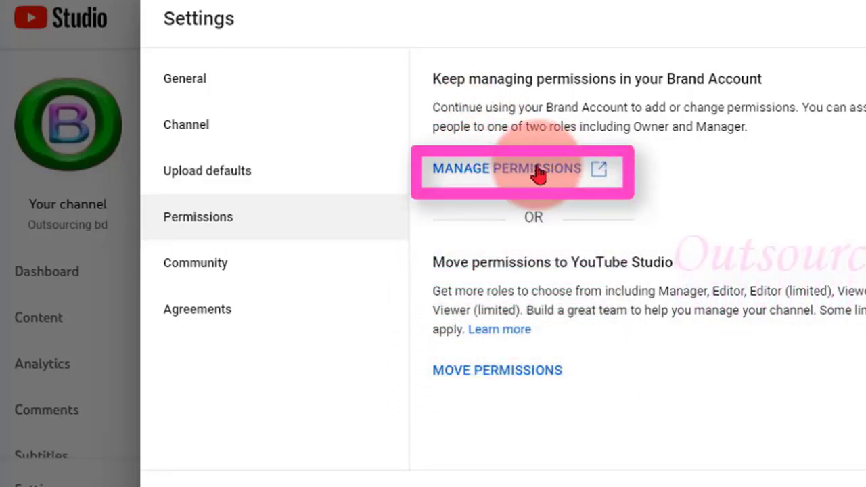
pyautogui.click(527, 175)
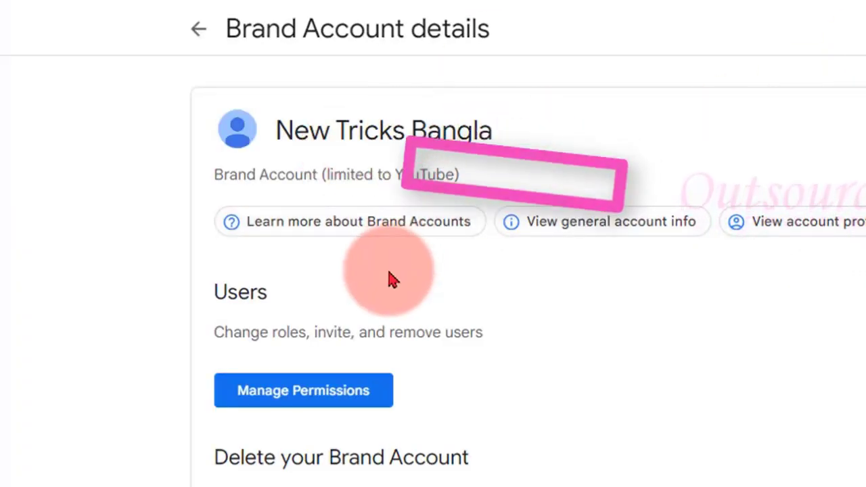
# Step: Open the user permissions management for the New Tricks Bangla Brand Account
pyautogui.scroll(-2, 388, 277)
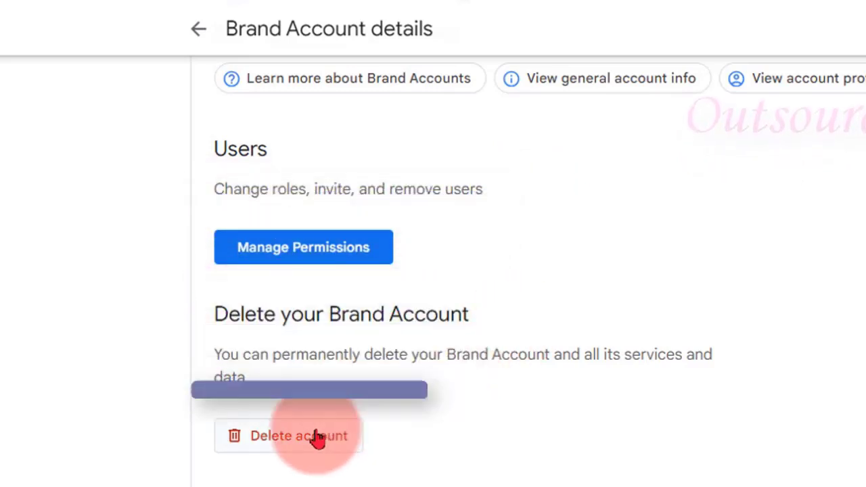
pyautogui.click(292, 254)
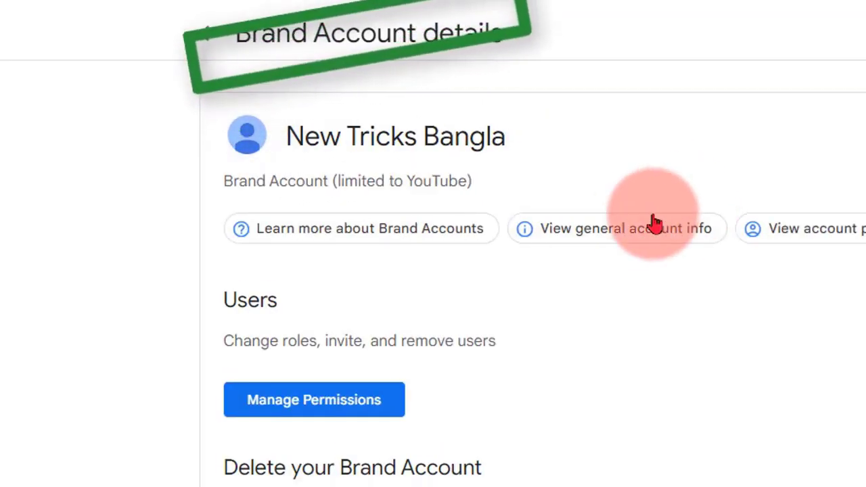
pyautogui.scroll(-2, 656, 183)
pyautogui.scroll(2, 657, 183)
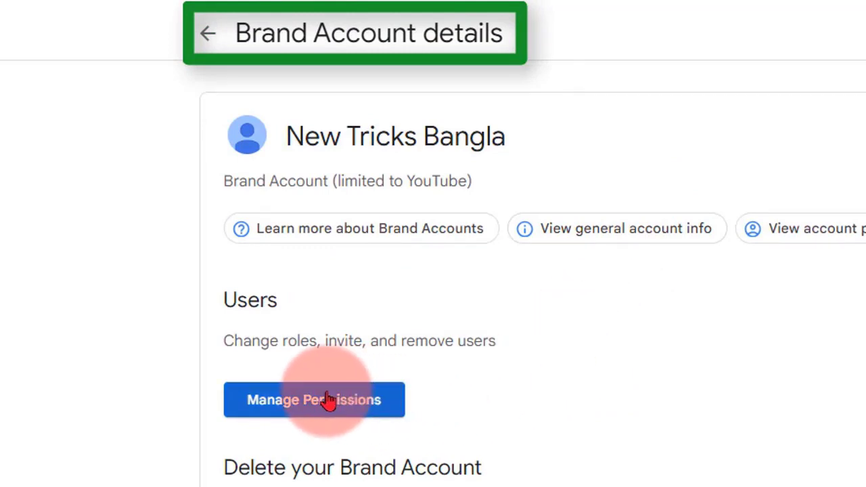
pyautogui.scroll(-2, 575, 361)
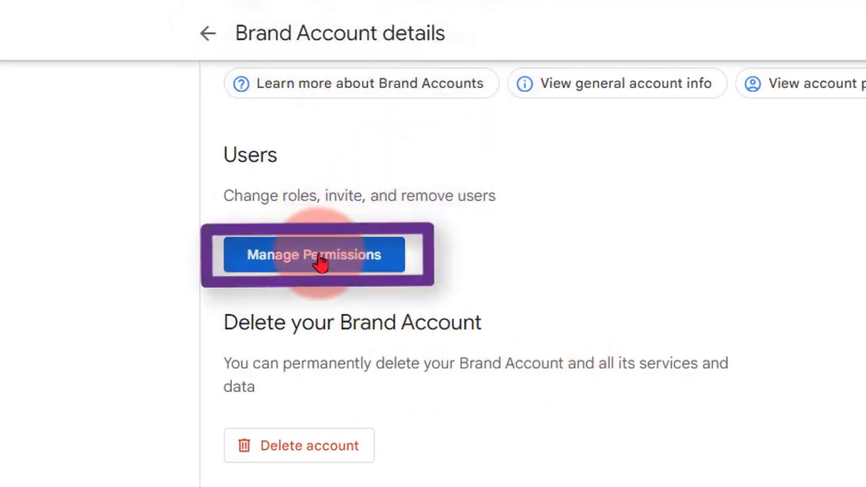
pyautogui.click(312, 257)
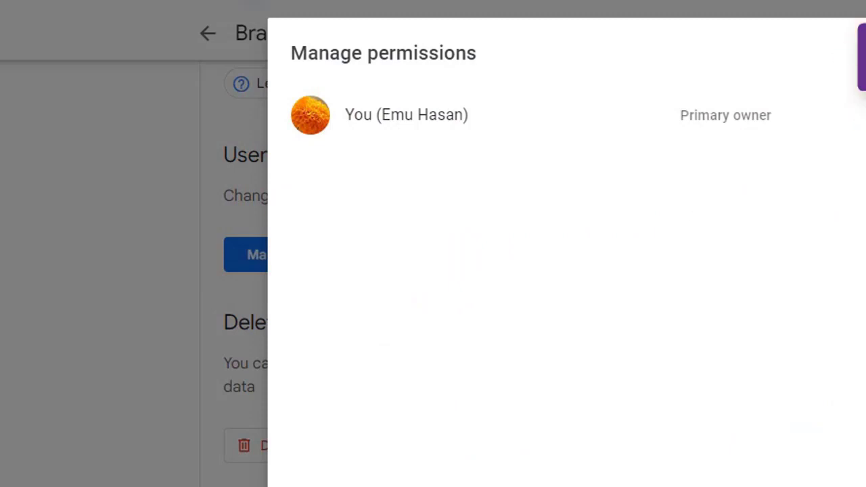
# Step: Start adding a new user to the Brand Account and set the role to Owner
pyautogui.click(736, 115)
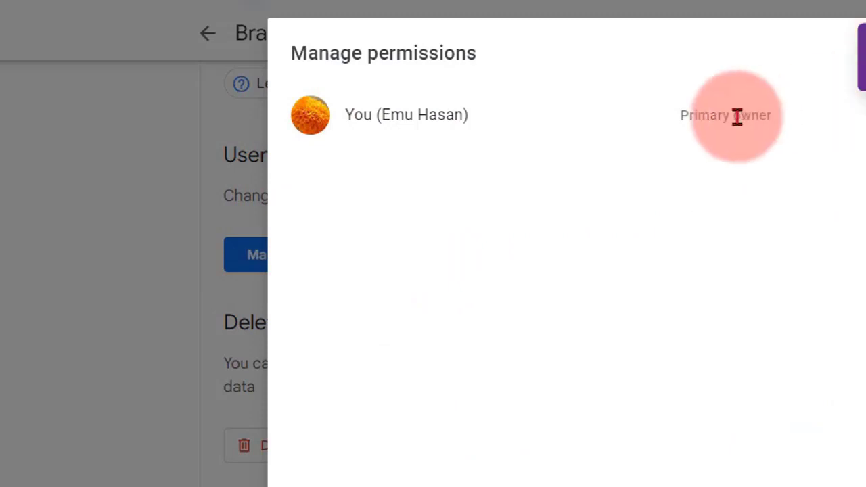
pyautogui.click(812, 95)
pyautogui.click(493, 267)
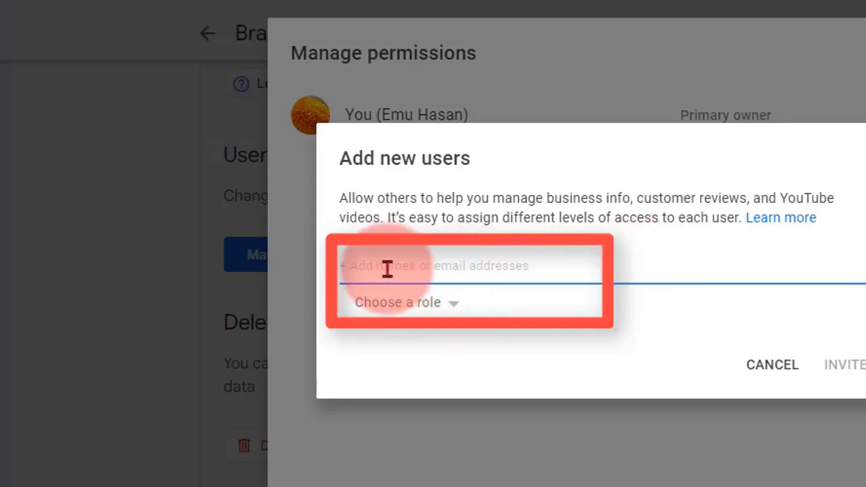
pyautogui.click(454, 306)
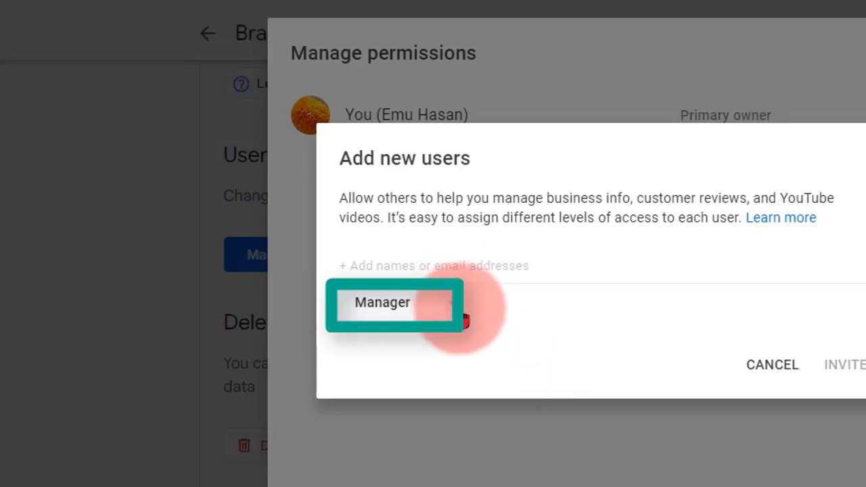
pyautogui.click(427, 310)
pyautogui.click(377, 274)
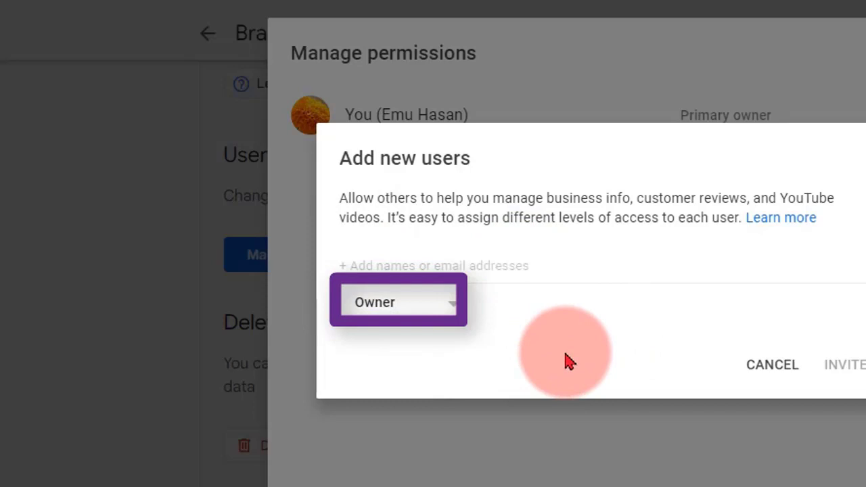
# Step: Switch to Gmail and copy the new owner's email address from the recipient details of the LinkedIn message
pyautogui.click(504, 264)
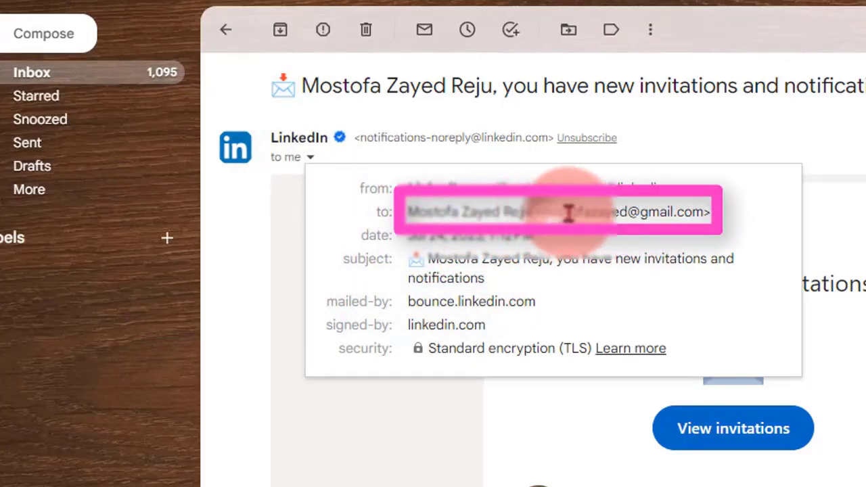
pyautogui.moveTo(541, 212); pyautogui.dragTo(696, 213)
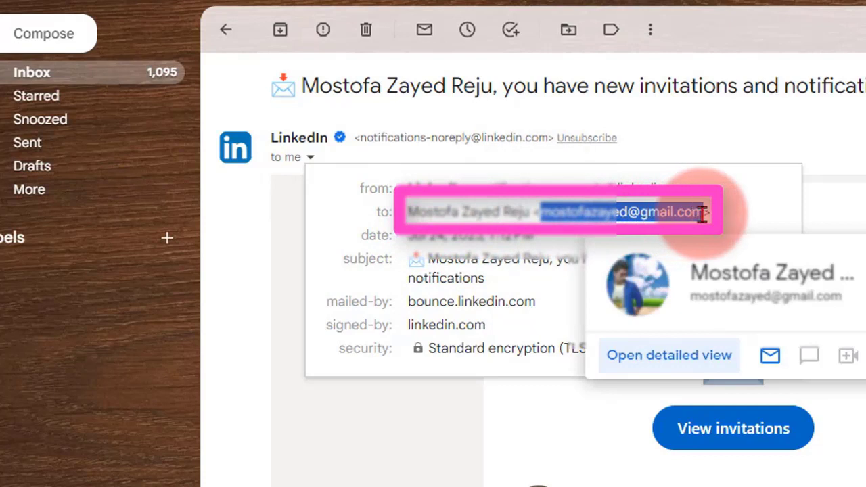
pyautogui.click(643, 342)
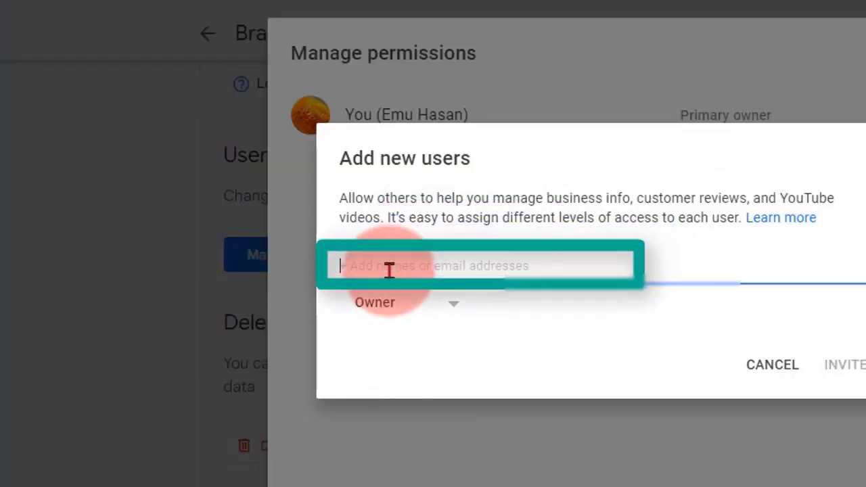
# Step: Add the copied email address as a new Owner of the Brand Account and send the invitation
pyautogui.hotkey('ctrl', 'v')
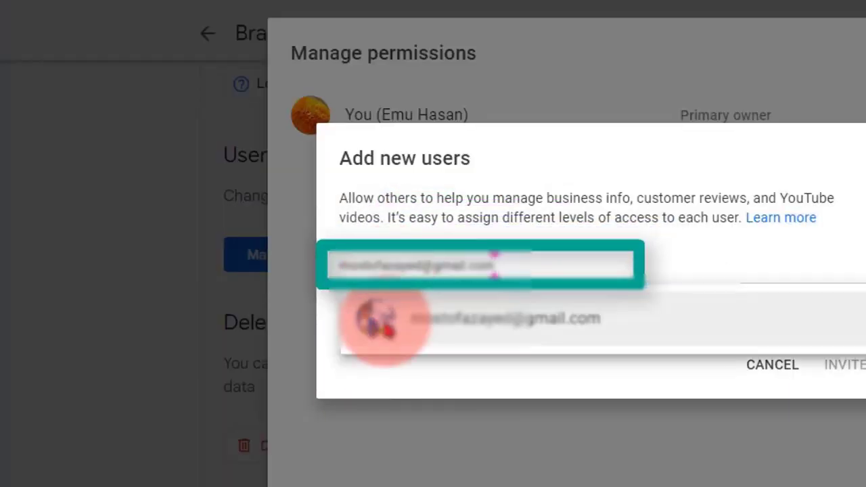
pyautogui.click(531, 323)
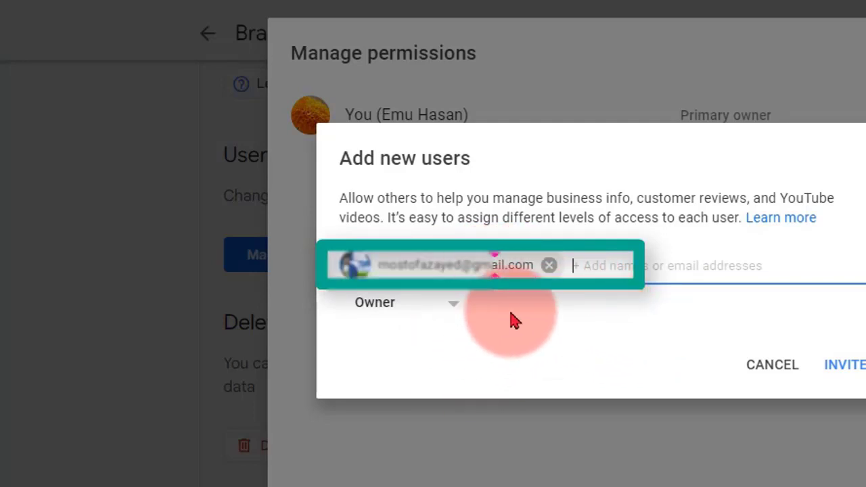
pyautogui.click(844, 366)
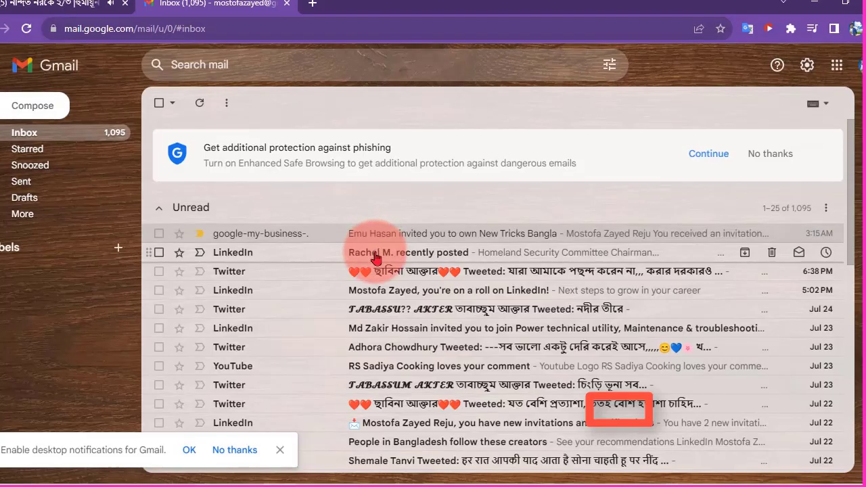
# Step: In the invited owner's Gmail inbox, open the google-my-business email inviting them to own New Tricks Bangla
pyautogui.scroll(-5, 397, 233)
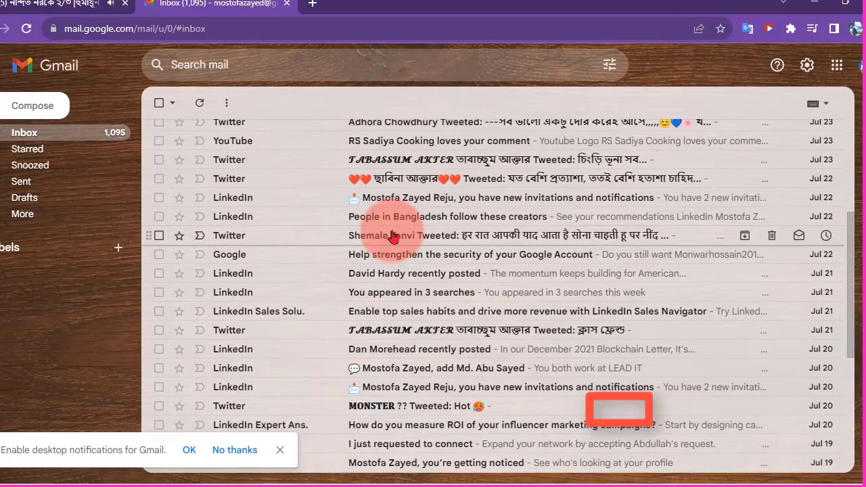
pyautogui.scroll(5, 396, 237)
pyautogui.click(395, 235)
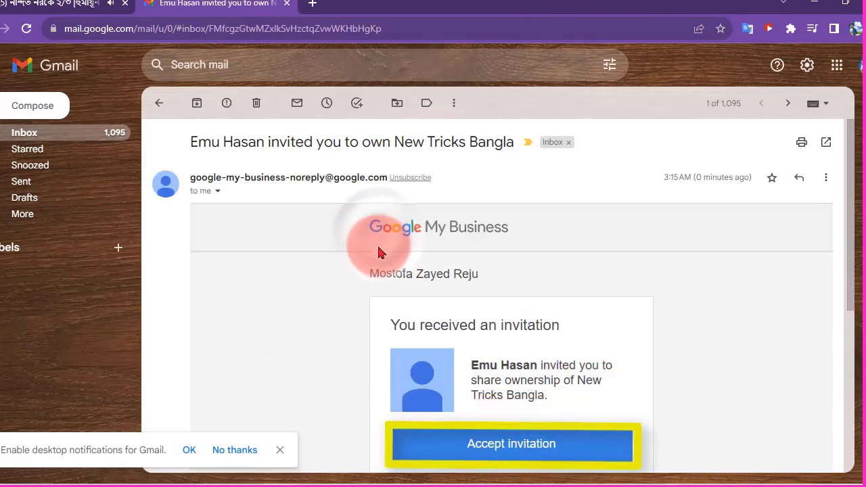
# Step: Accept the invitation from the email and confirm becoming an owner of New Tricks Bangla
pyautogui.scroll(-3, 406, 284)
pyautogui.scroll(-1, 427, 304)
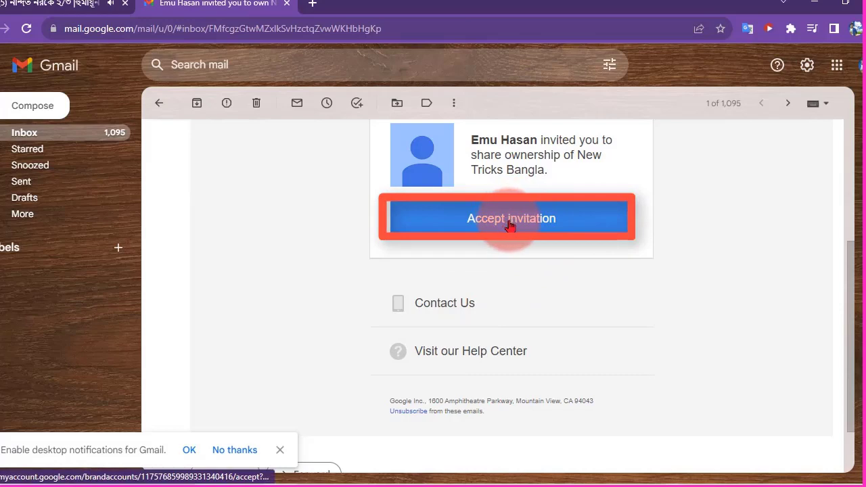
pyautogui.click(510, 220)
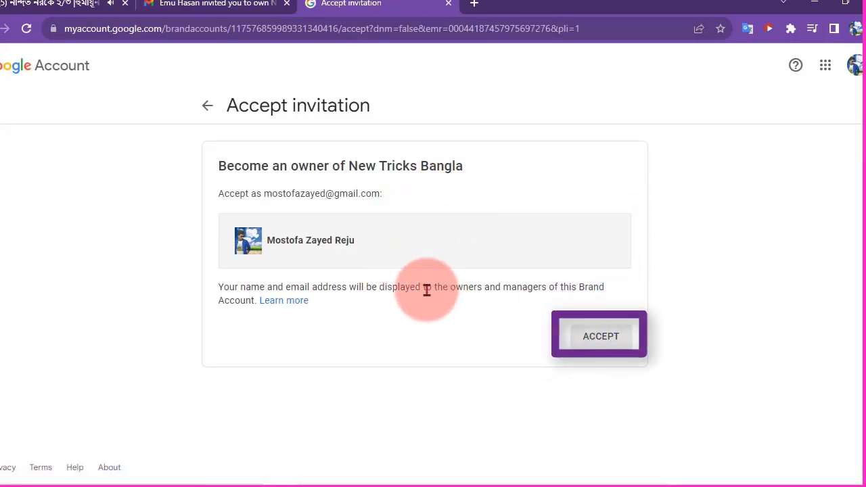
pyautogui.click(599, 338)
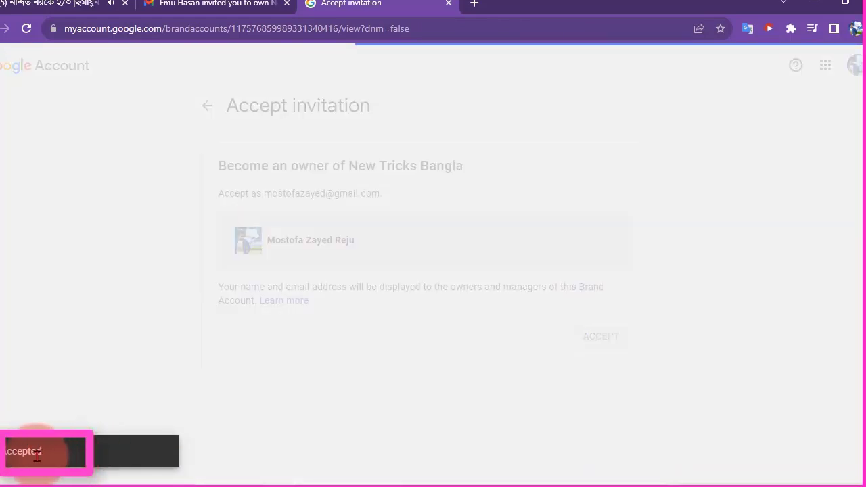
pyautogui.scroll(-2, 521, 325)
pyautogui.scroll(2, 522, 323)
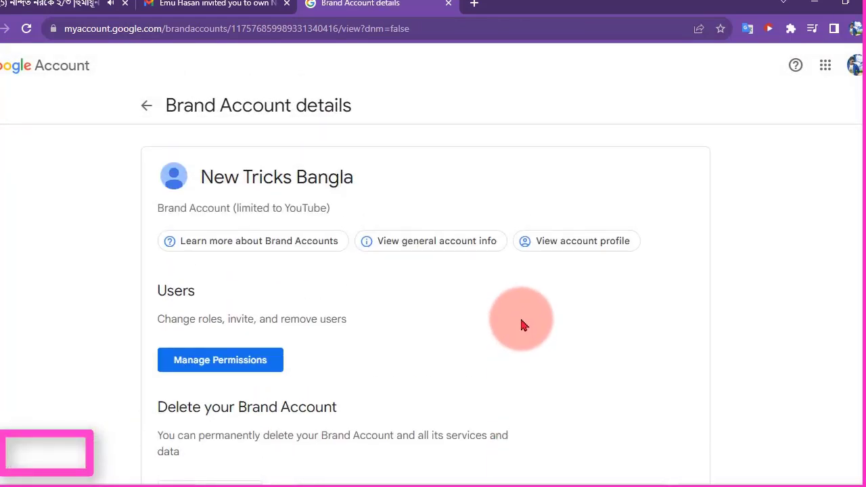